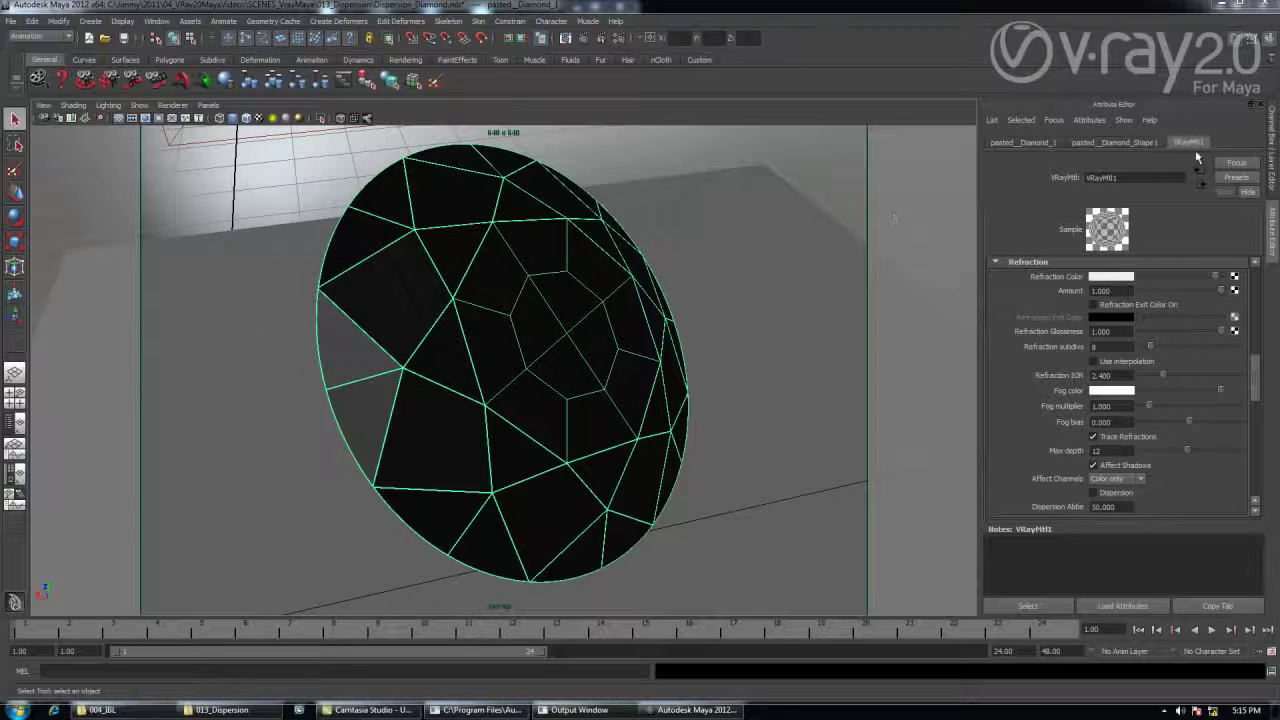
Render the diamond in V-Ray at refraction IOR 2.400, with dispersion still off.
drag(1255, 382, 1257, 380)
double_click(1122, 357)
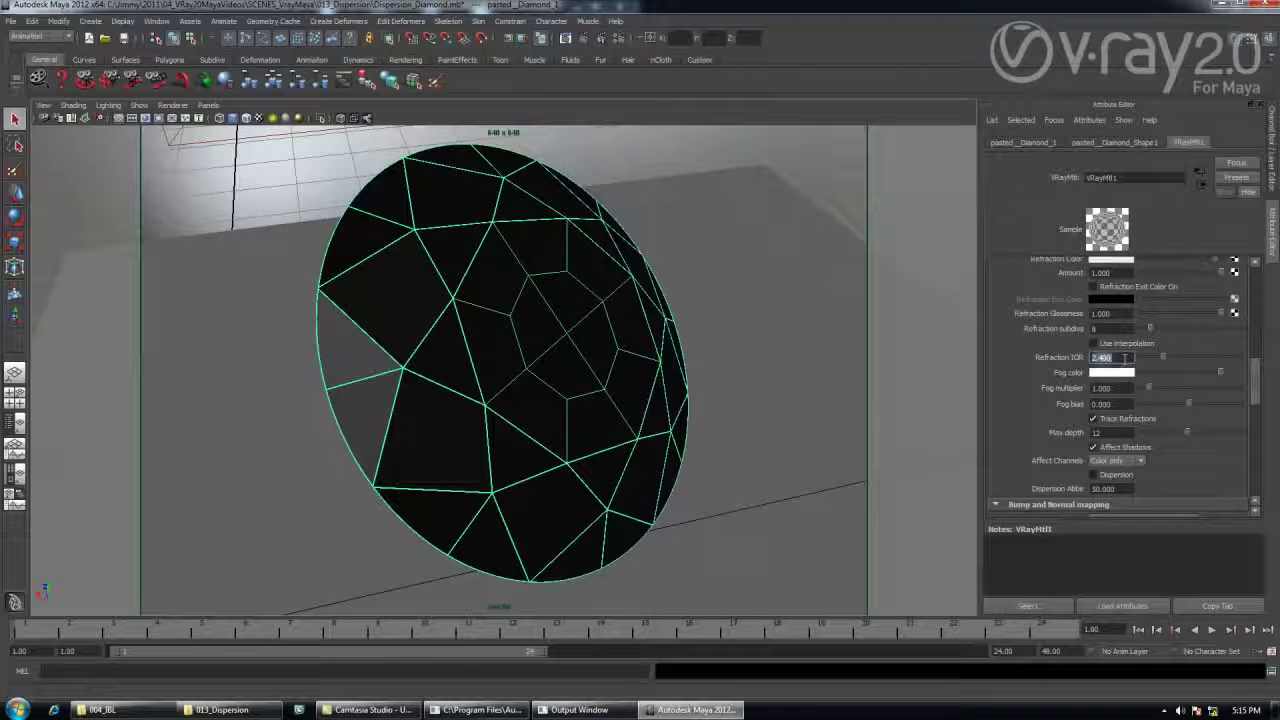
click(591, 41)
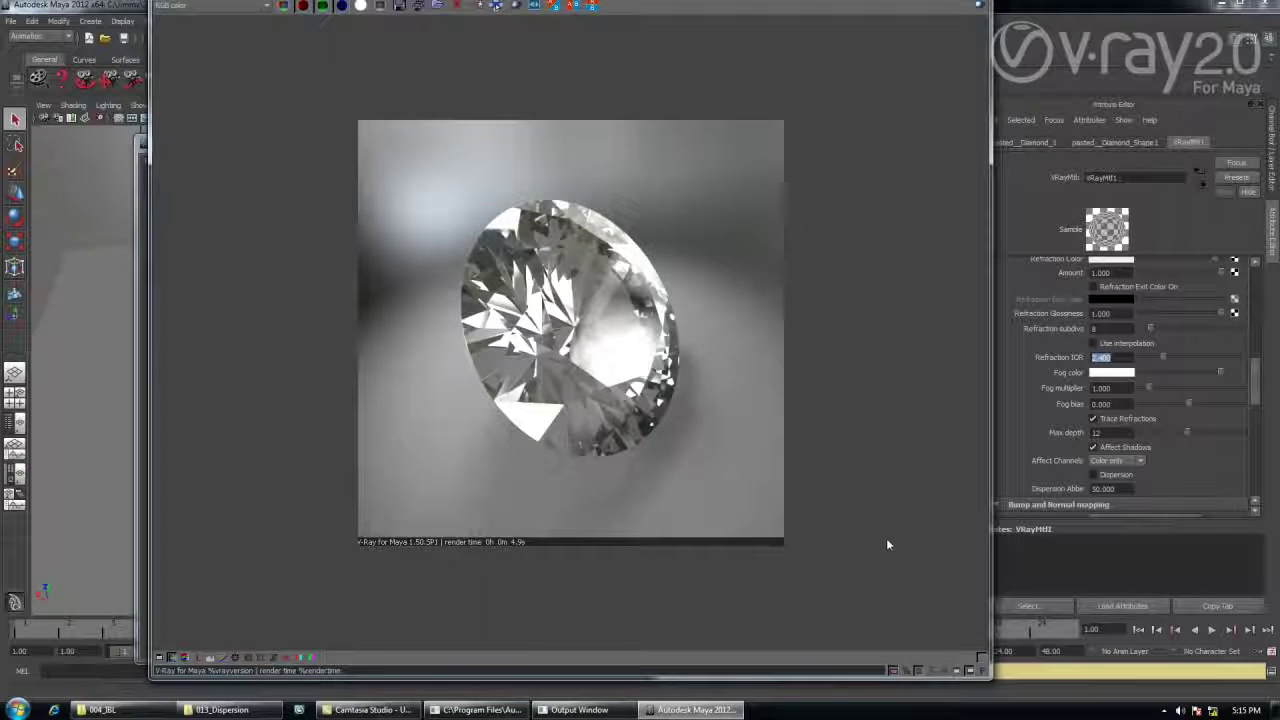
Enable Dispersion on the diamond's VRayMtl1 and set Dispersion Abbe to 30.
drag(996, 690, 970, 684)
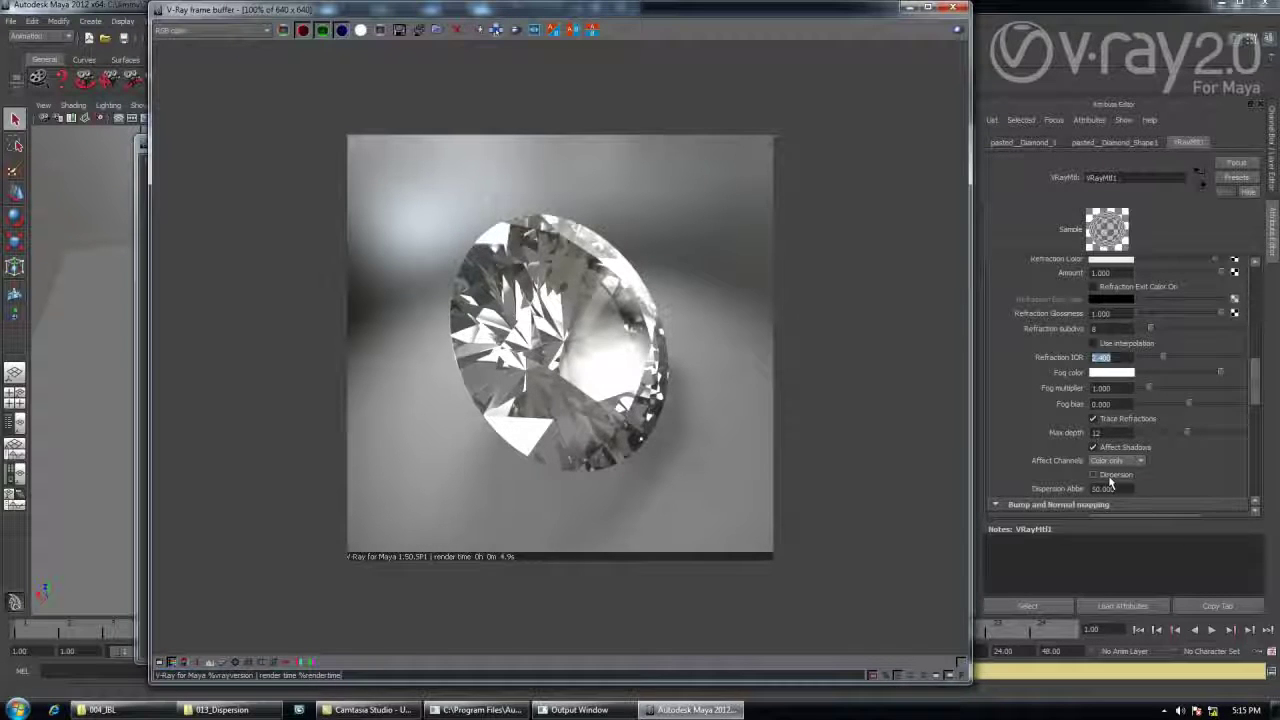
click(1106, 476)
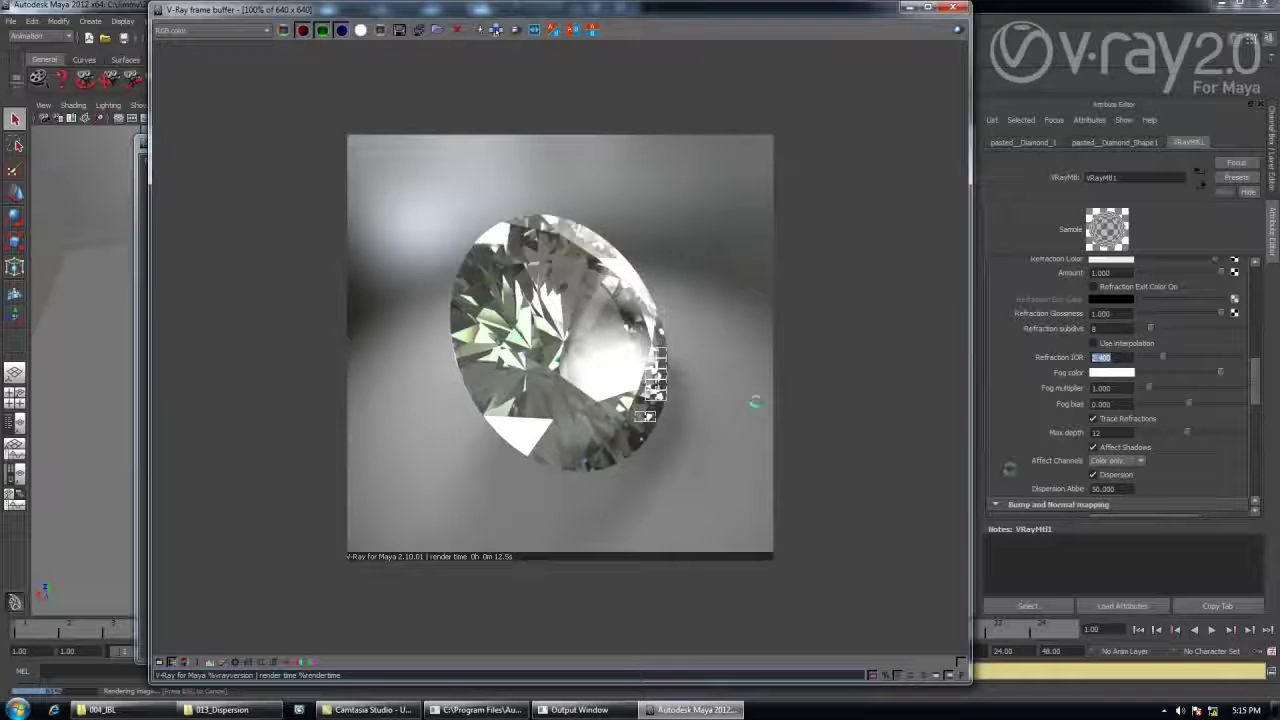
click(1100, 489)
text(30)
key(Return)
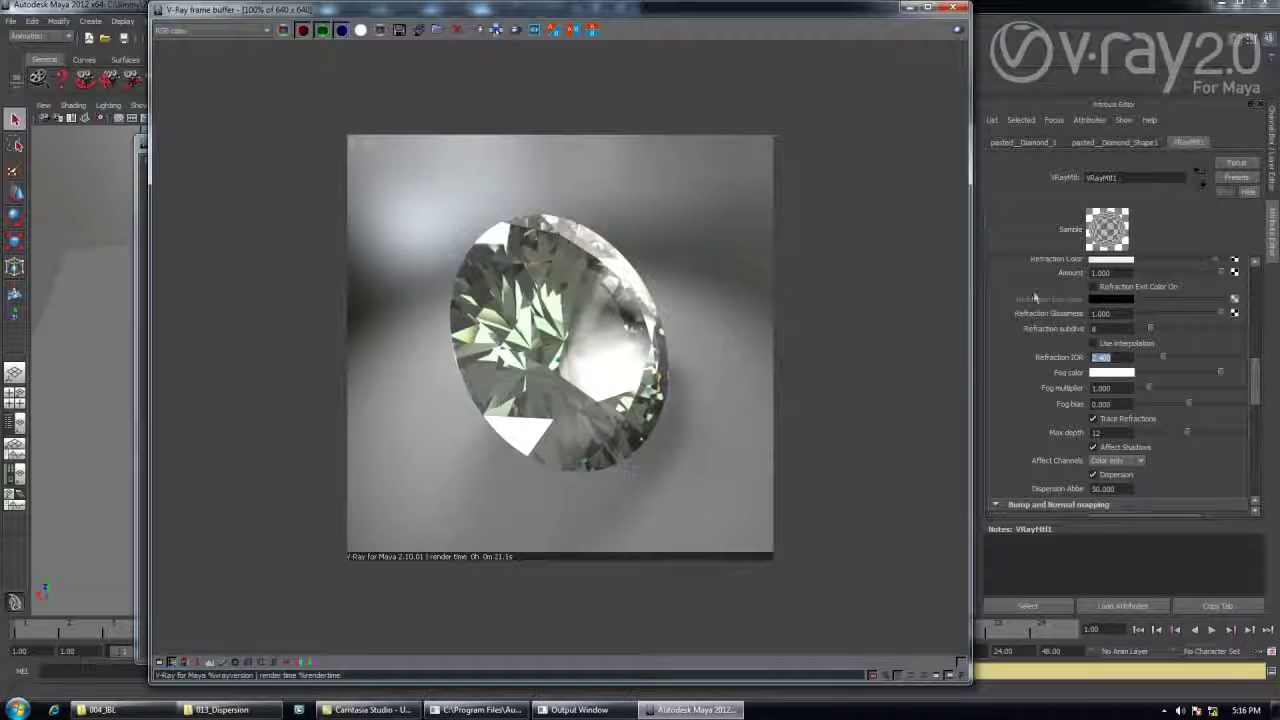
Close the render windows and open Dispersion_Fog.mb without saving the diamond scene.
click(955, 8)
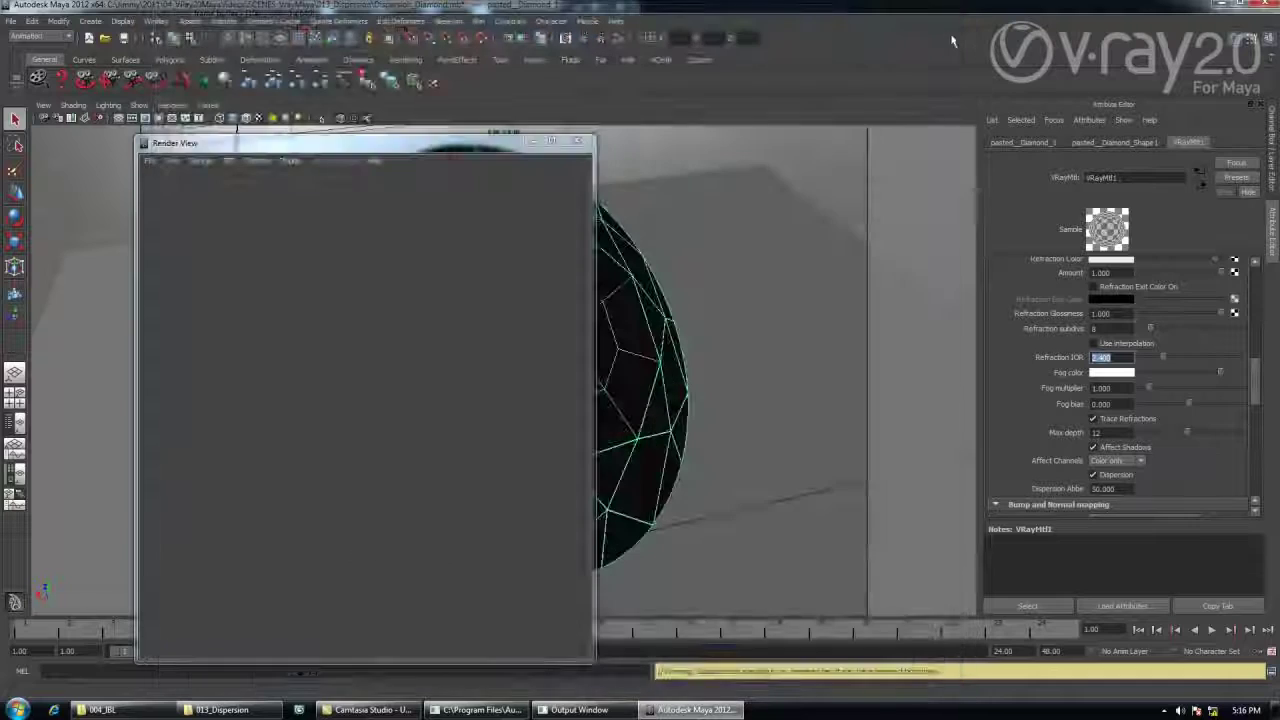
click(577, 141)
click(104, 38)
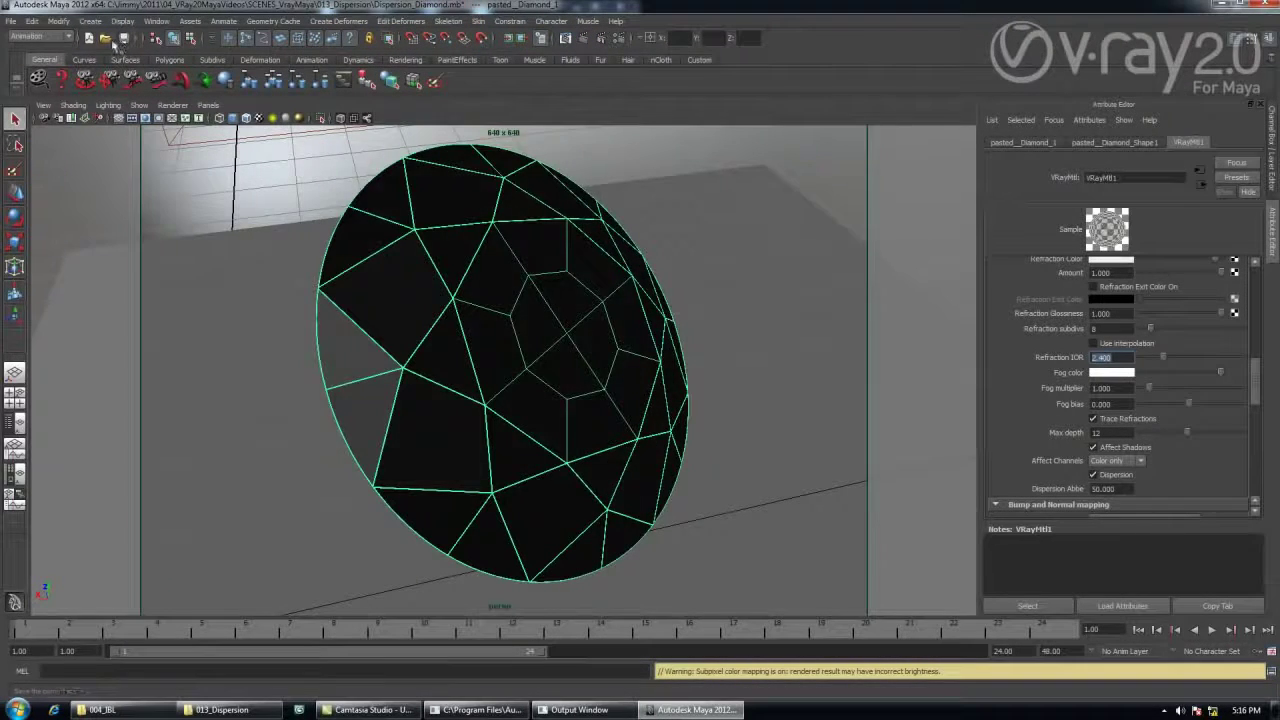
double_click(407, 197)
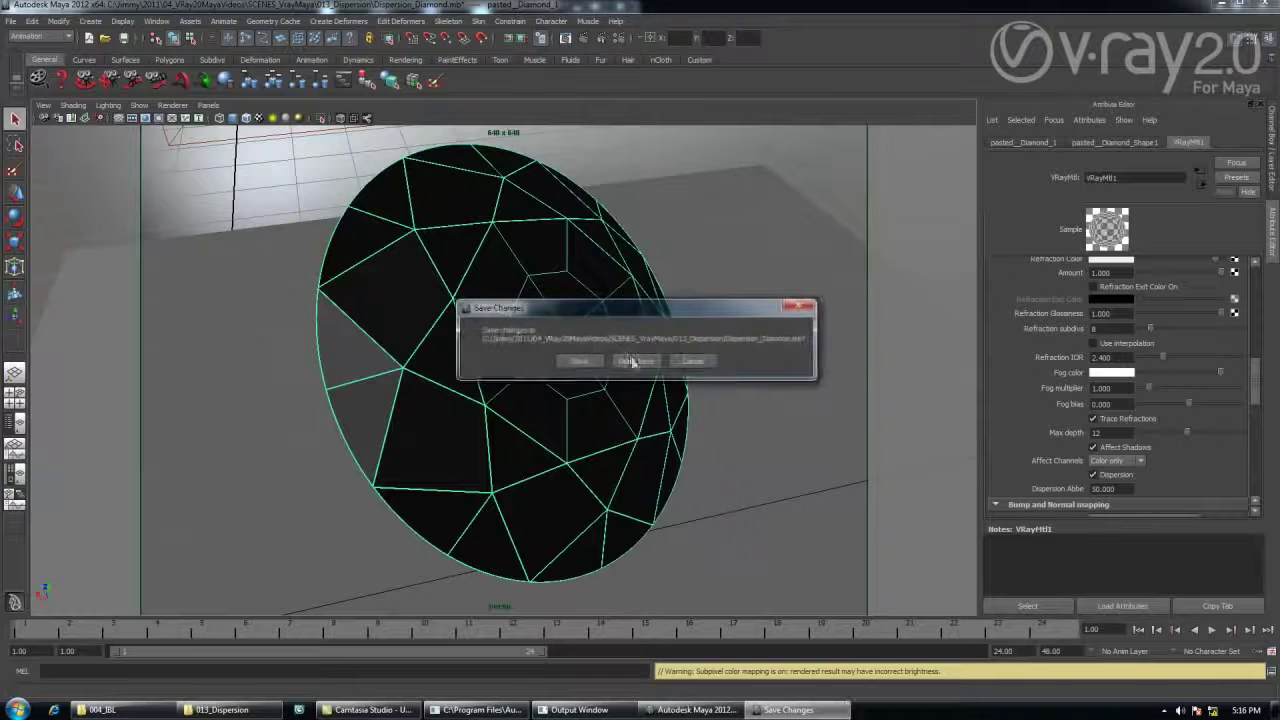
click(634, 362)
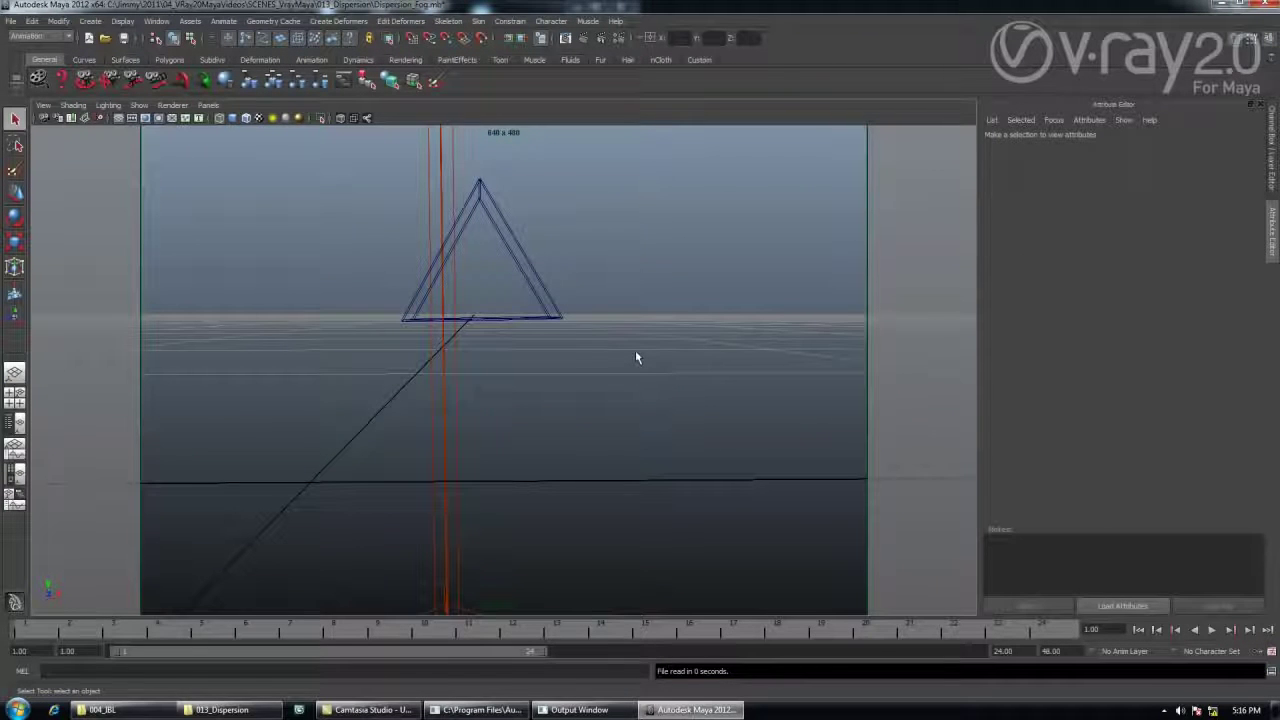
Select the glass prism, show its Glass_Mtl settings and render it with V-Ray.
click(555, 316)
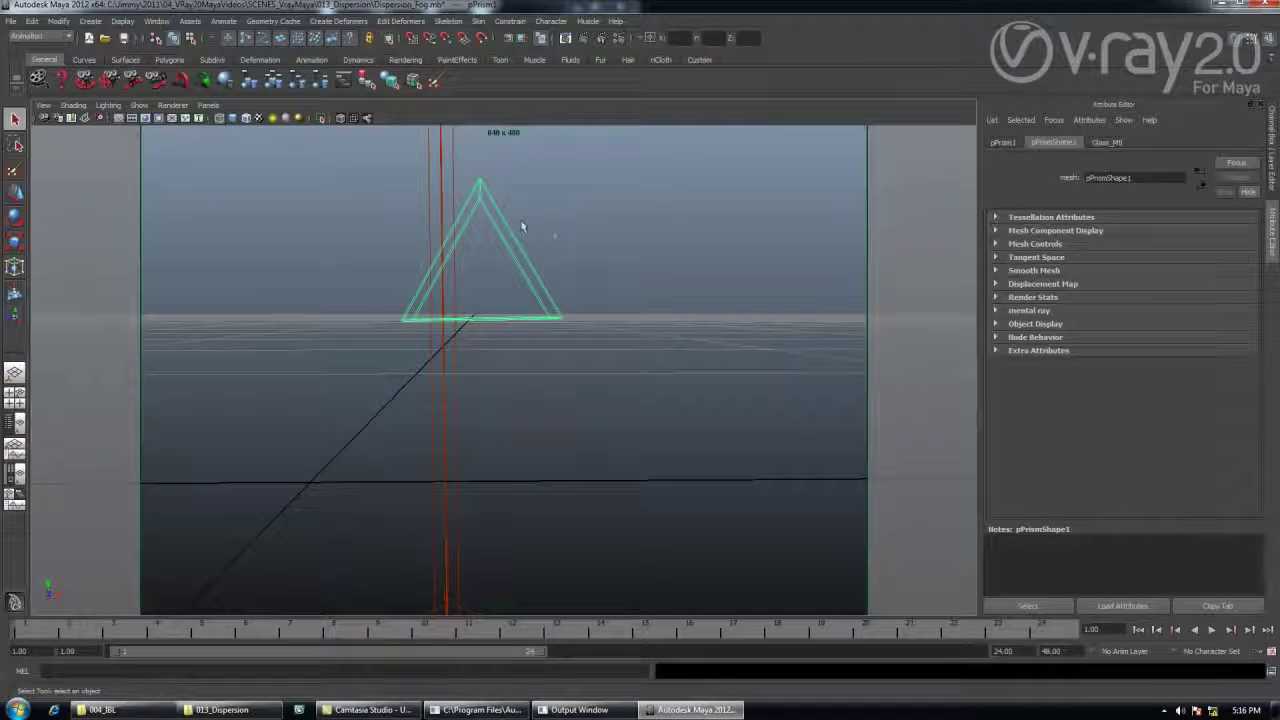
click(1106, 143)
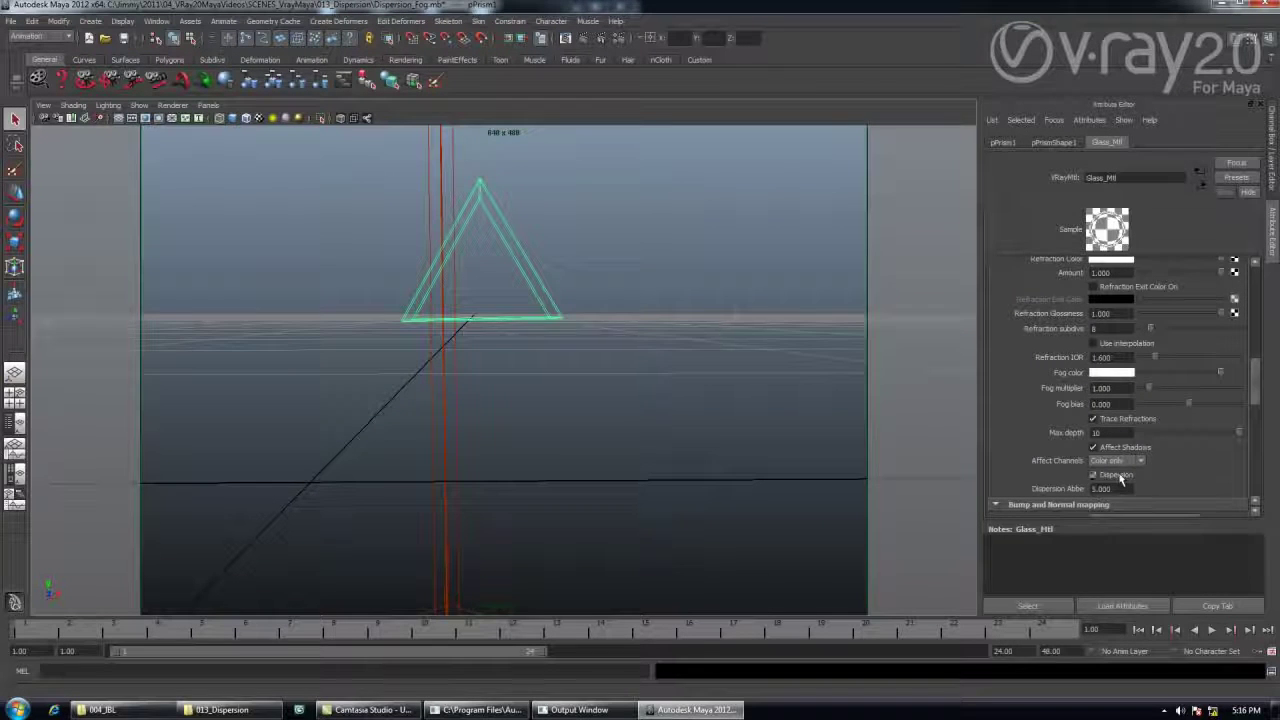
click(592, 42)
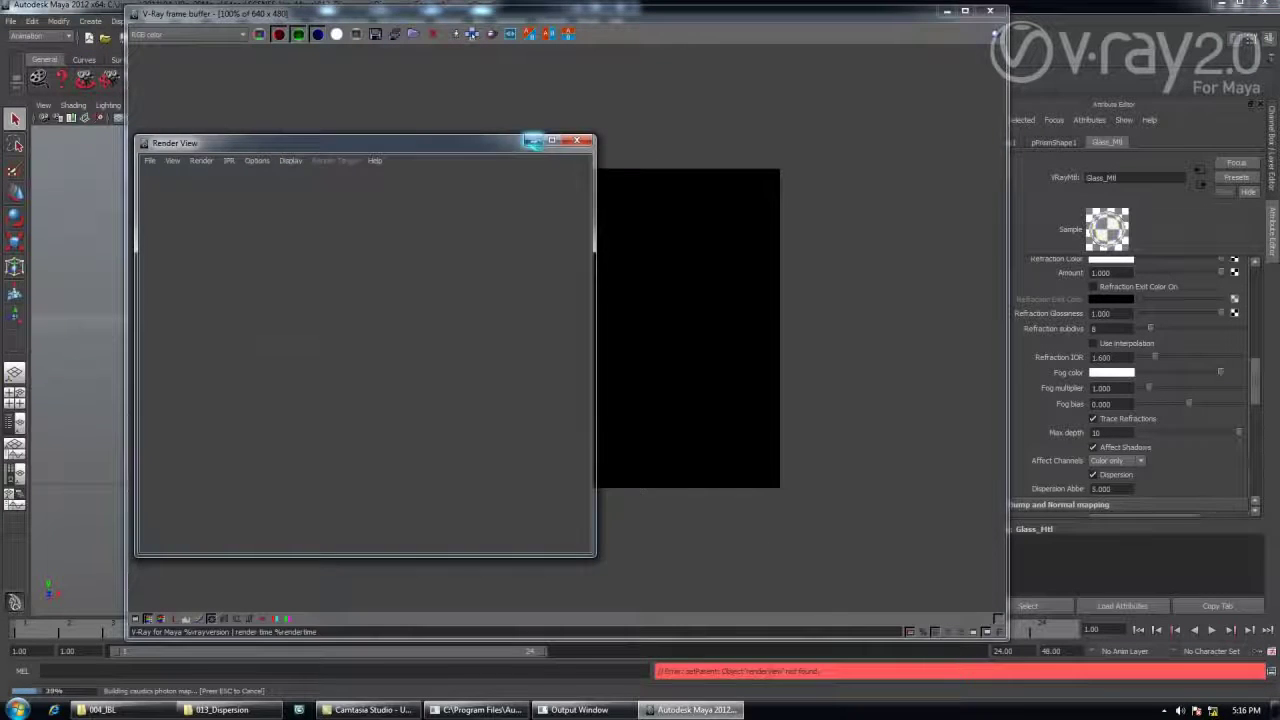
Minimize the empty Render View so the V-Ray frame buffer can finish the prism render.
click(546, 141)
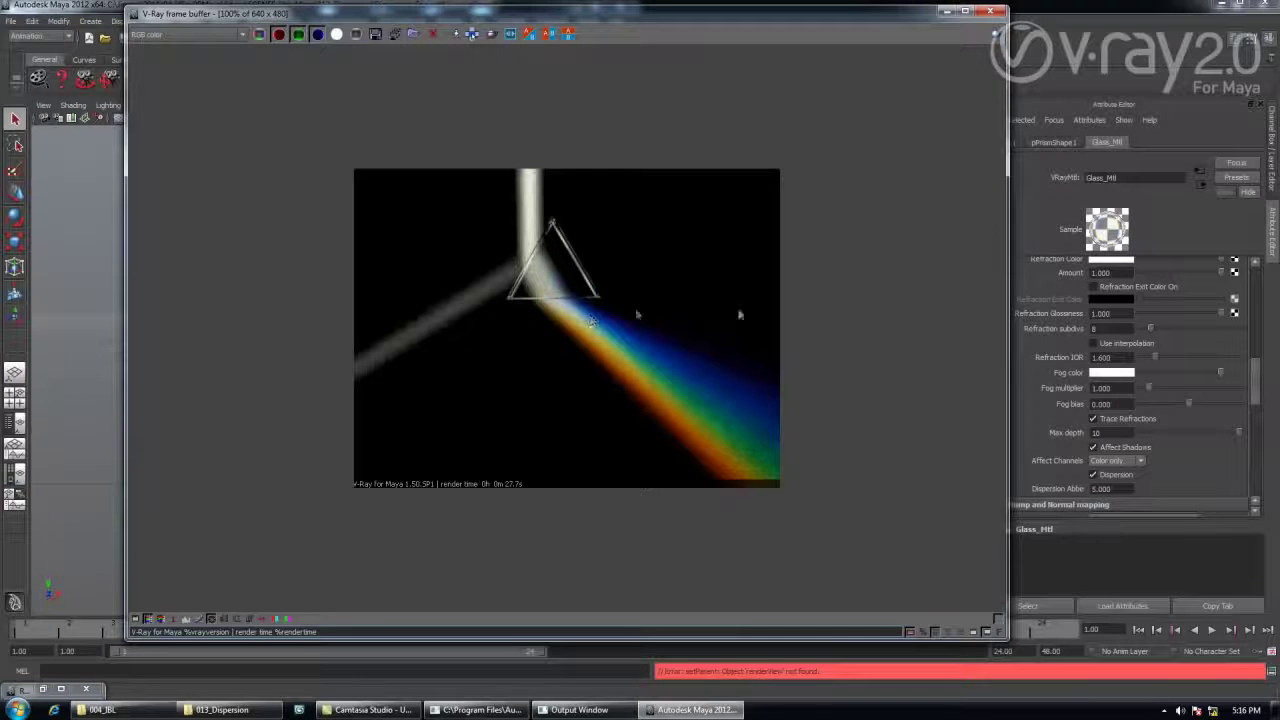
Select the Dispersion Abbe field of the prism's Glass_Mtl for editing.
double_click(1110, 488)
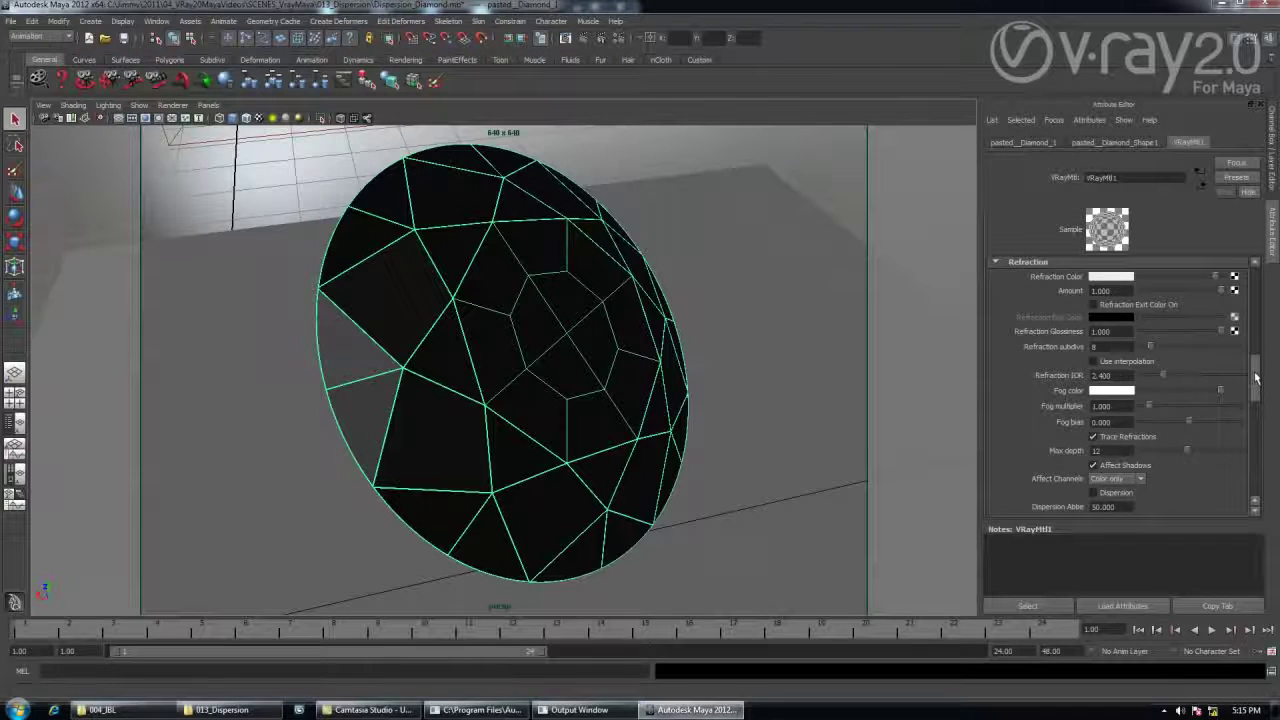
Load Dispersion_Fog.mb, discarding unsaved changes to the diamond scene.
scroll(1136, 341, up, 2)
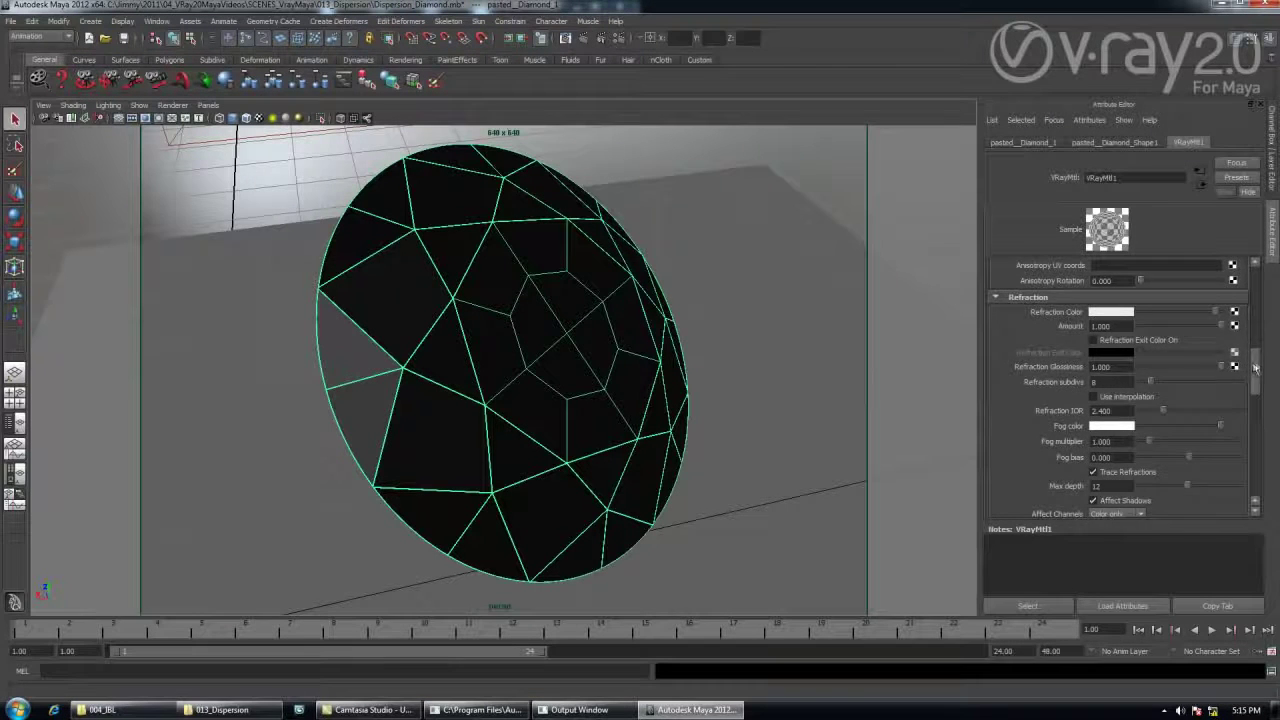
scroll(1174, 372, down, 3)
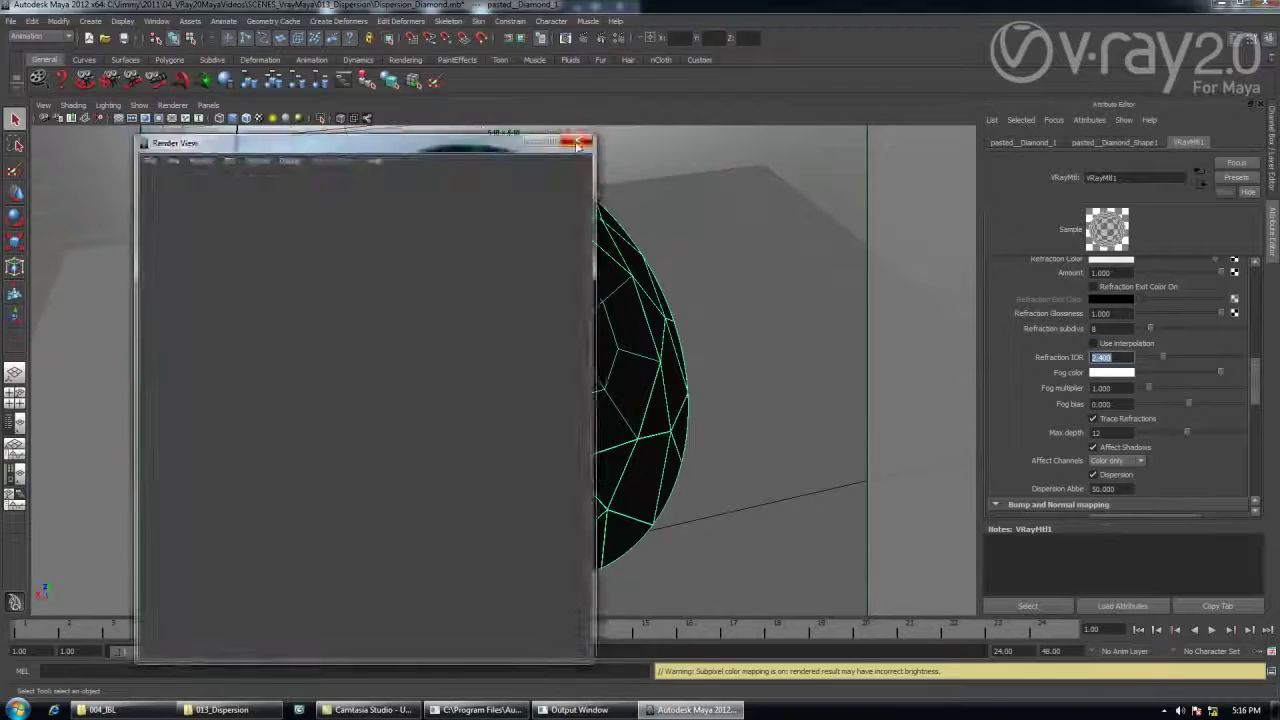
click(108, 39)
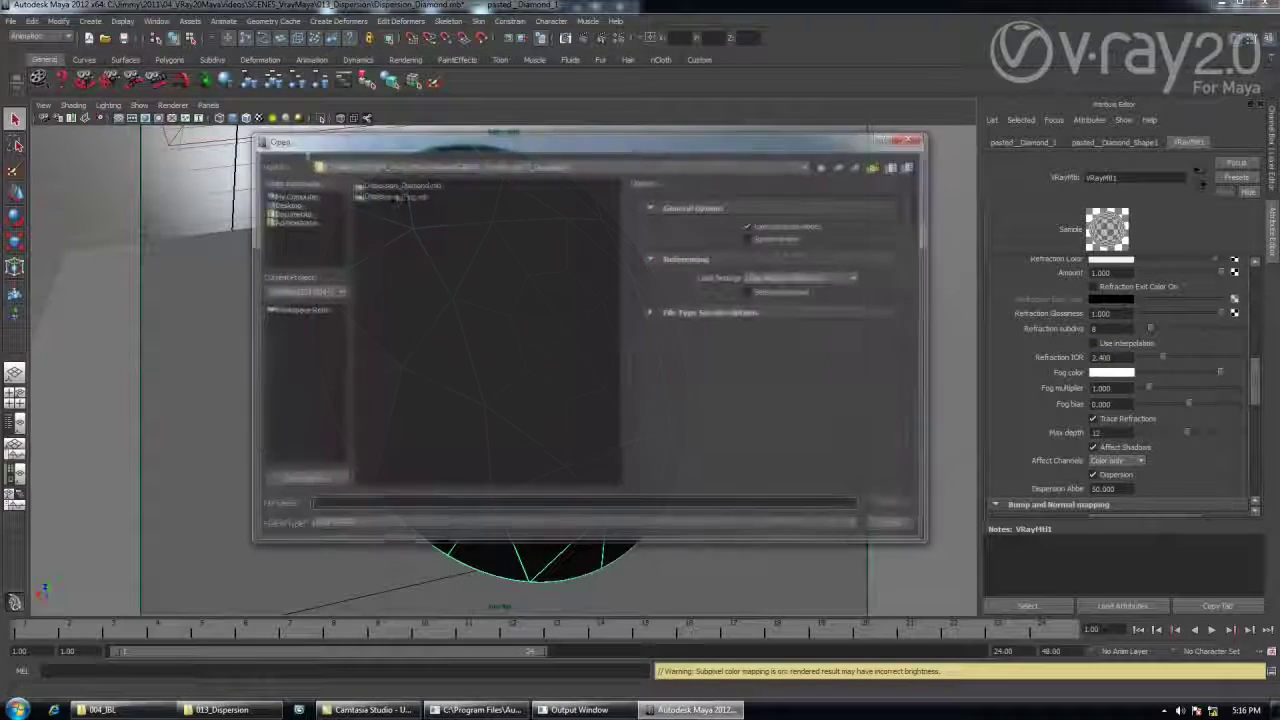
double_click(406, 200)
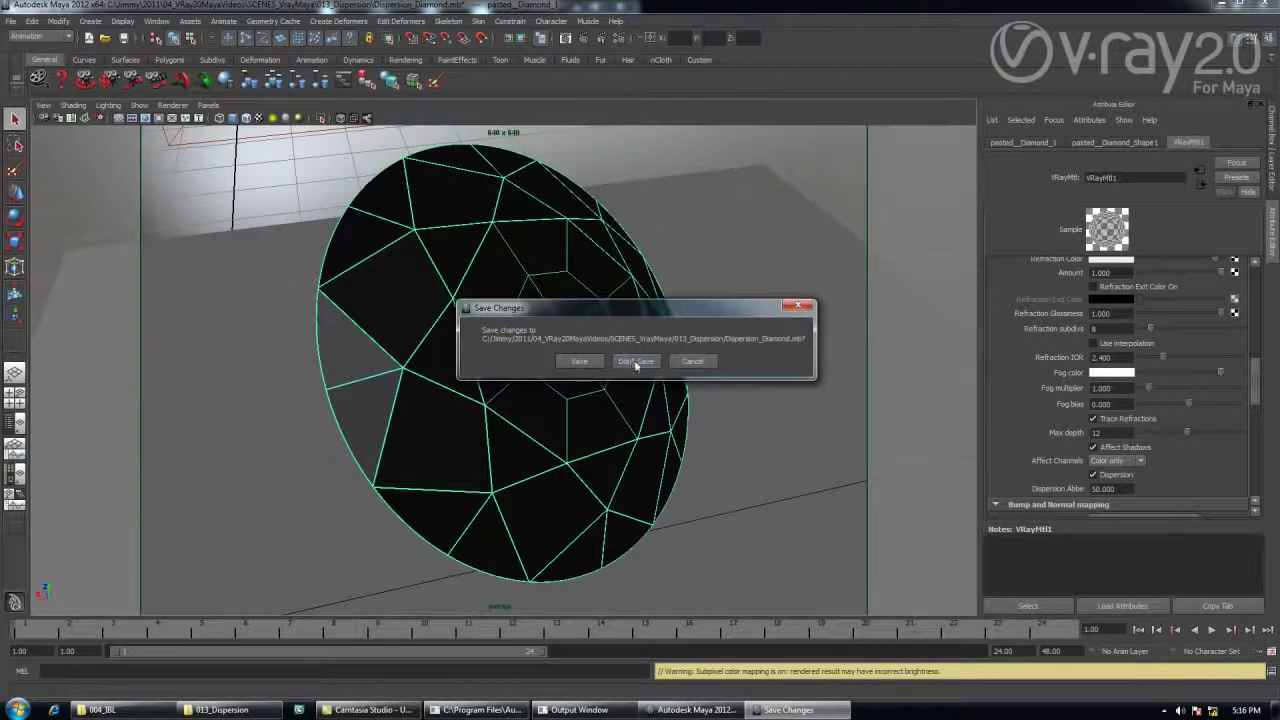
click(635, 362)
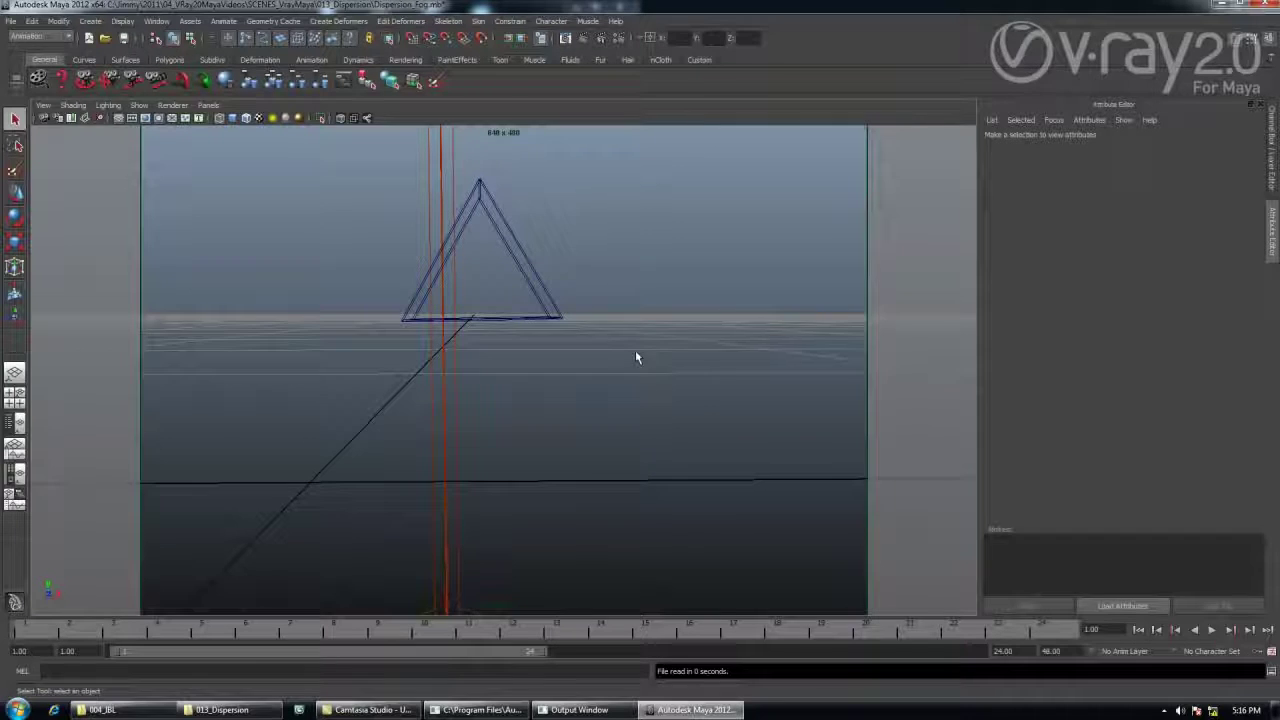
Pick the triangular prism, display its Glass_Mtl material and start a V-Ray render.
click(556, 315)
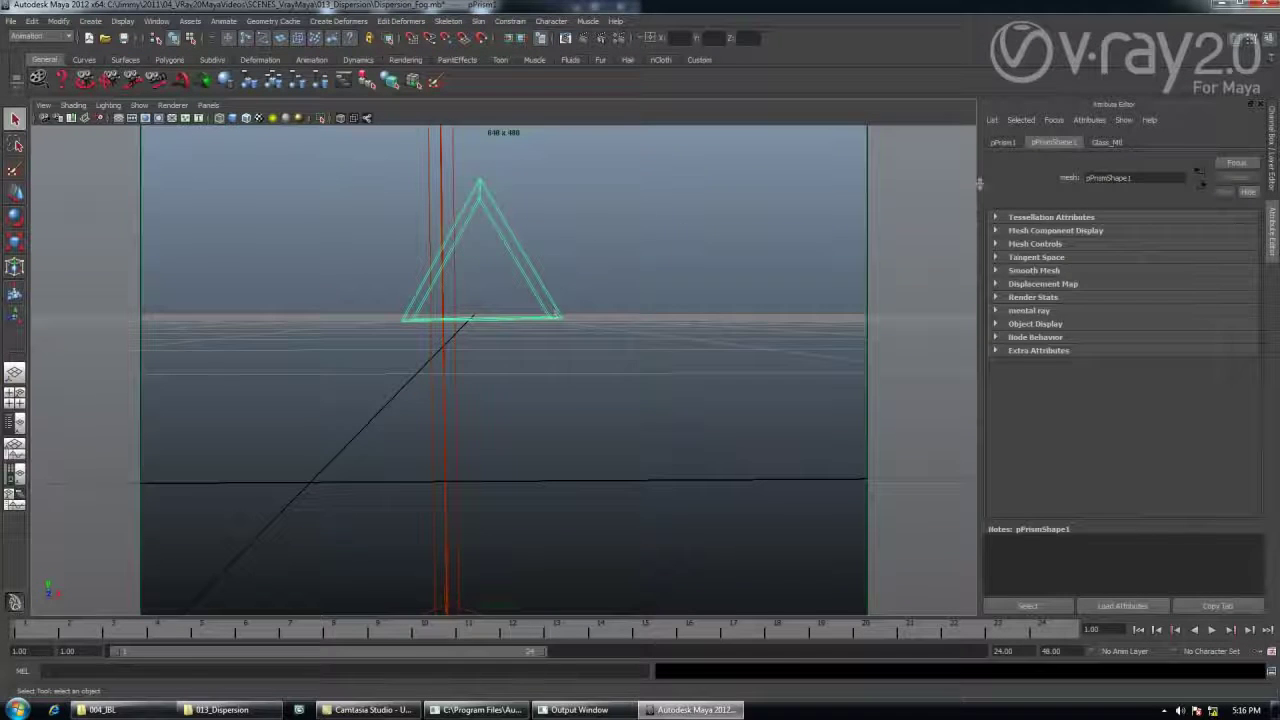
click(1107, 143)
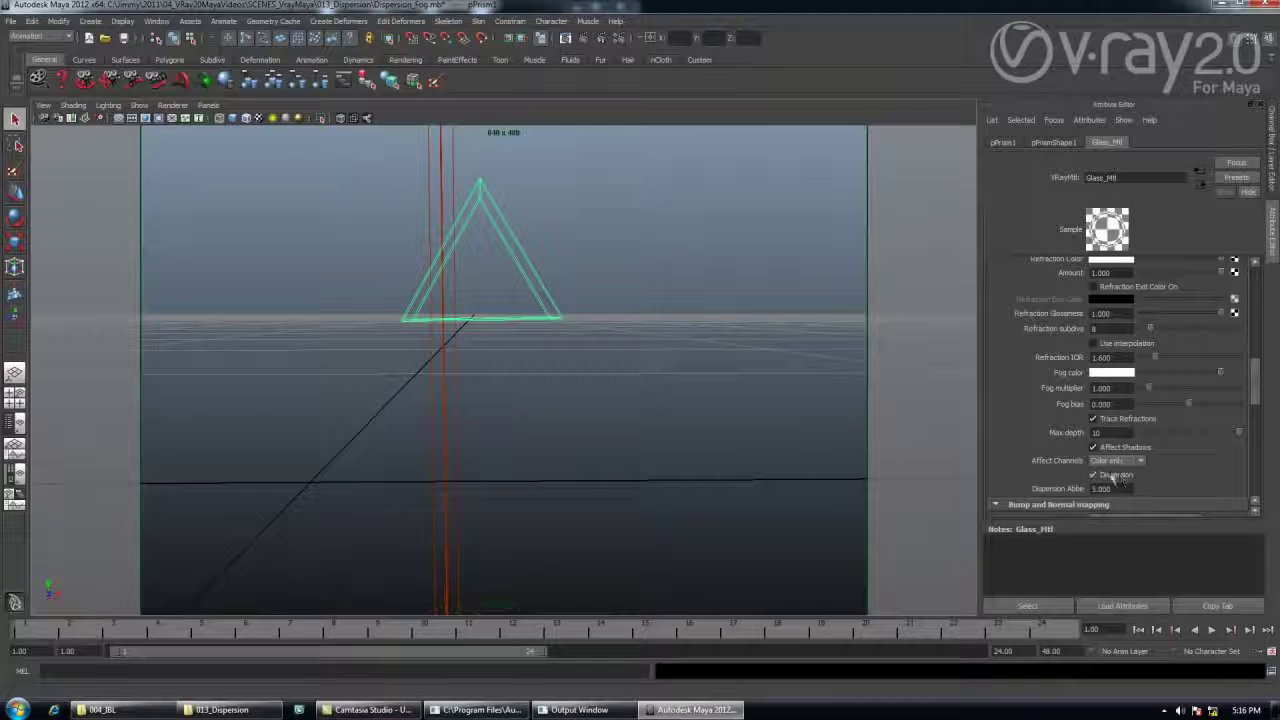
click(585, 39)
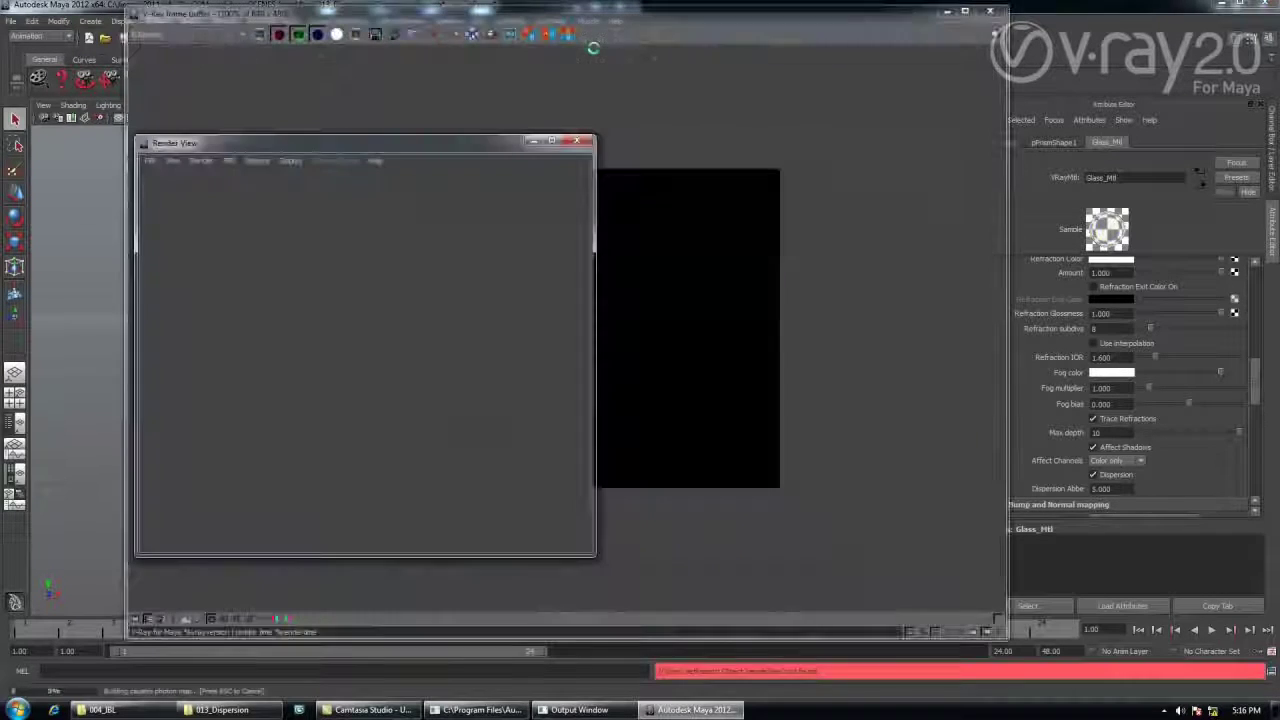
Minimize the empty Render View window.
click(533, 140)
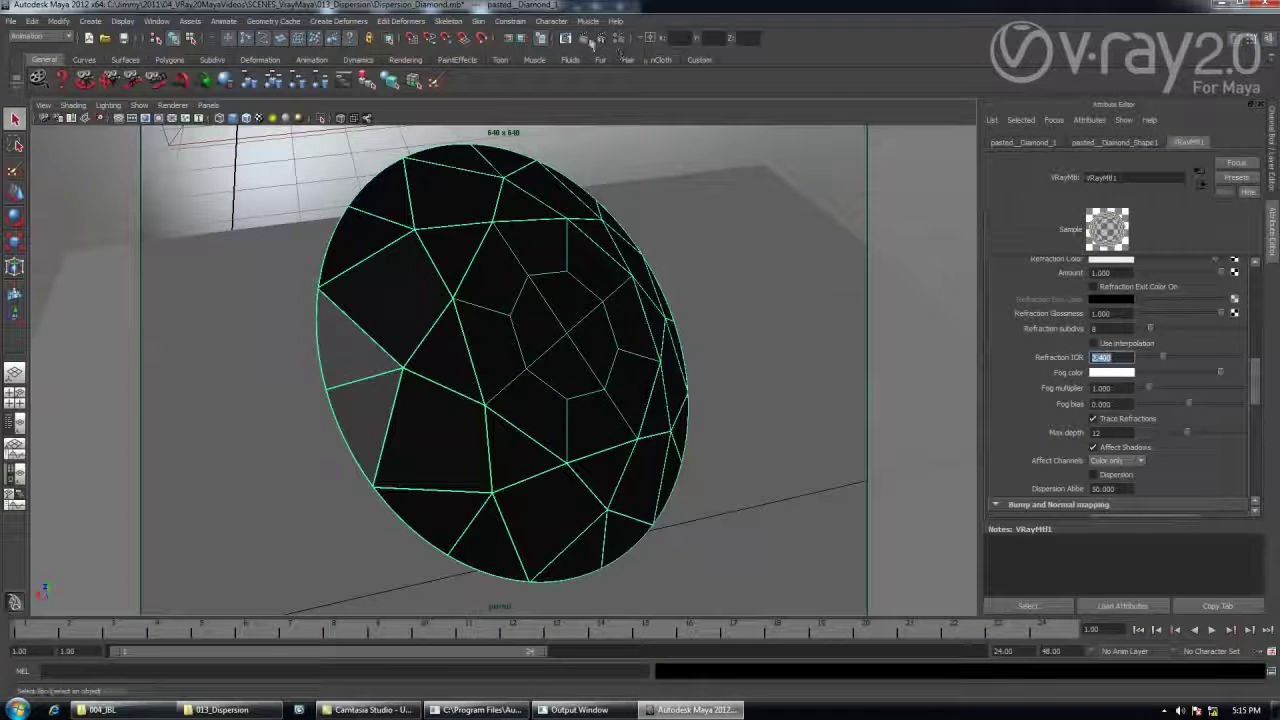
Render the plain diamond, then enable Dispersion on VRayMtl1 and render it again.
click(591, 43)
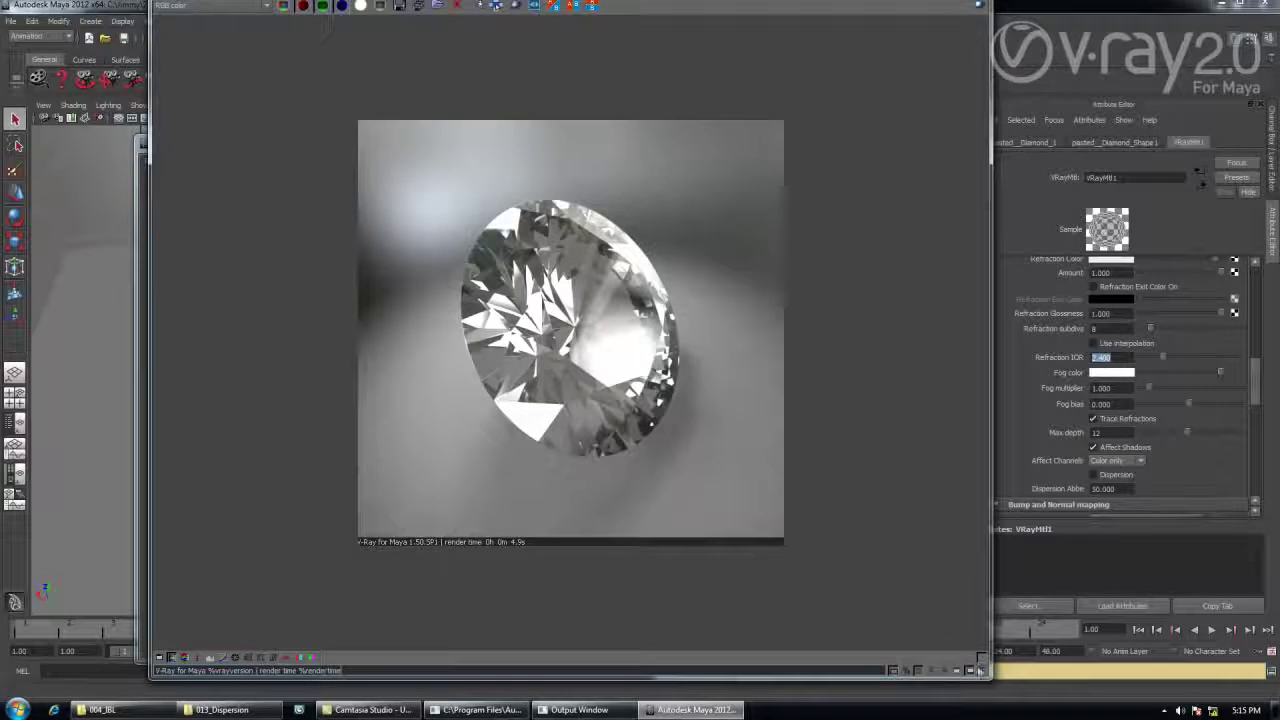
double_click(993, 682)
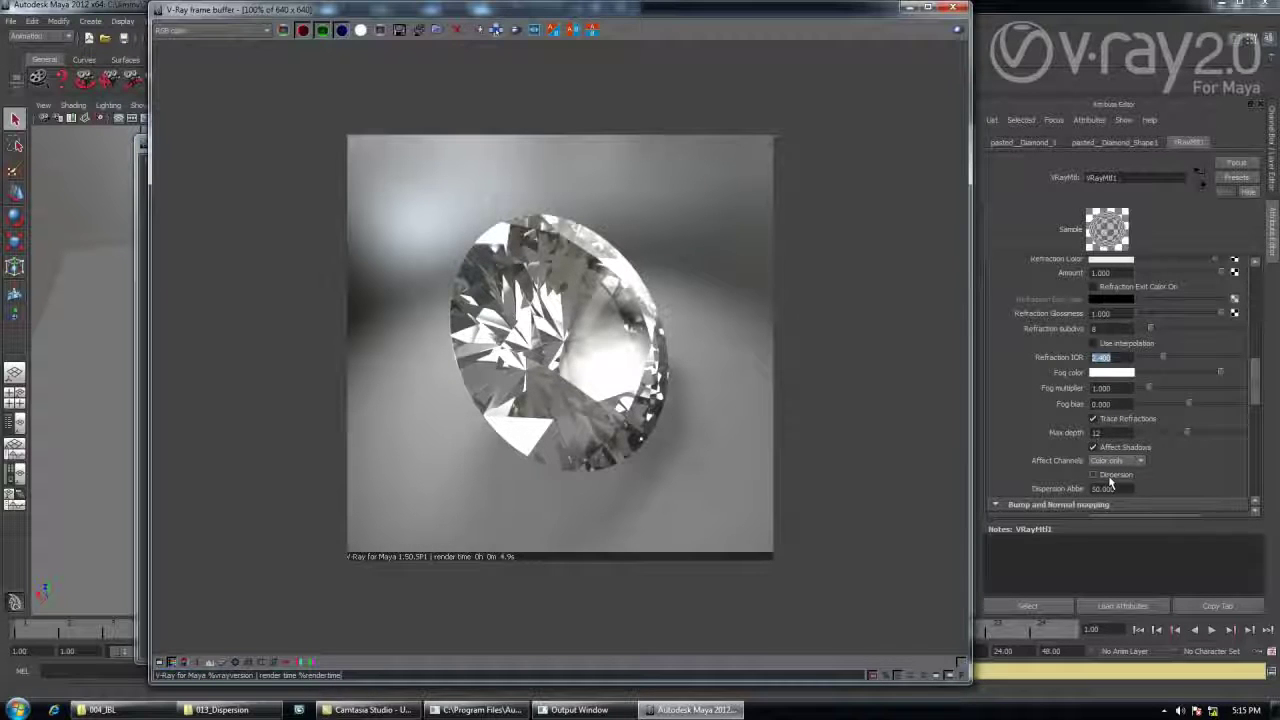
click(1108, 479)
click(957, 29)
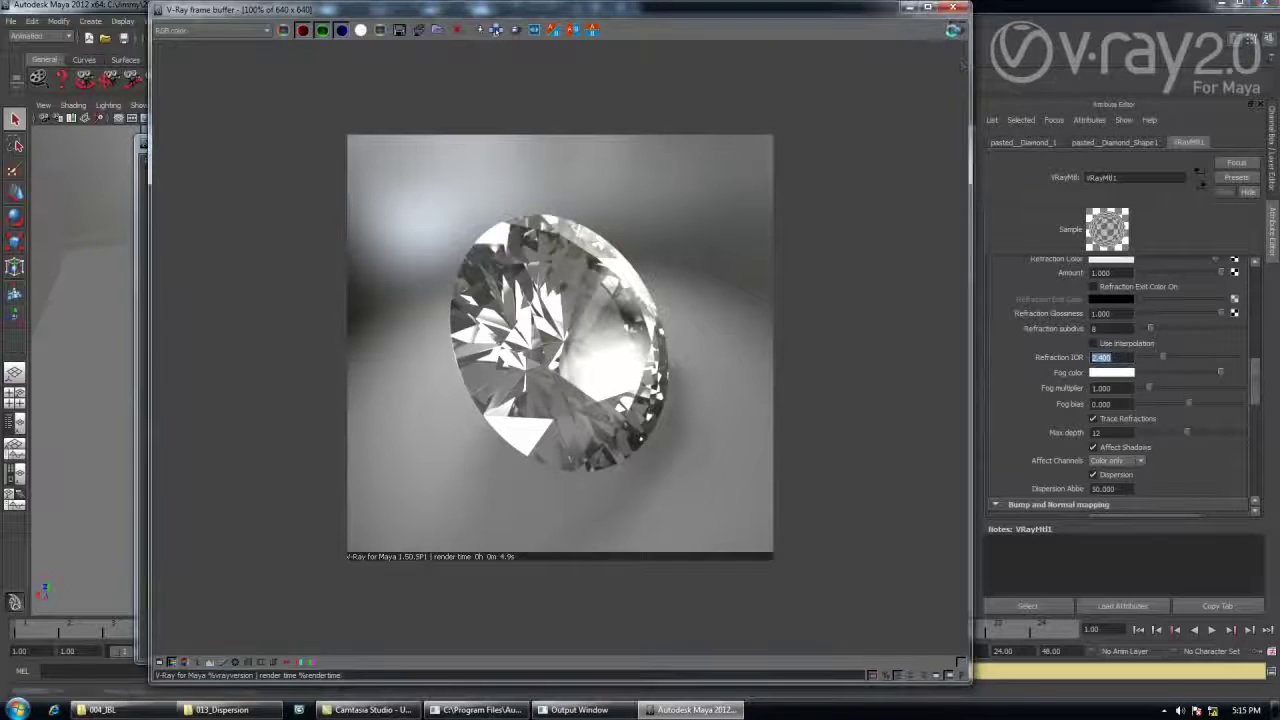